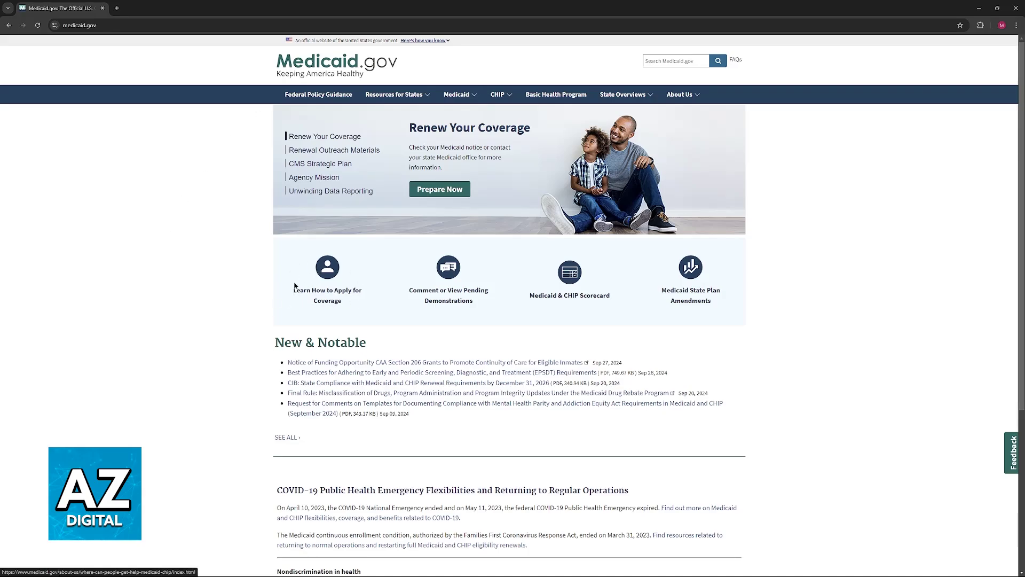
# Open Medicaid.gov's 'Where Can People Get Help With Medicaid & CHIP?' page from 'Learn How to Apply for Coverage'
pyautogui.click(339, 295)
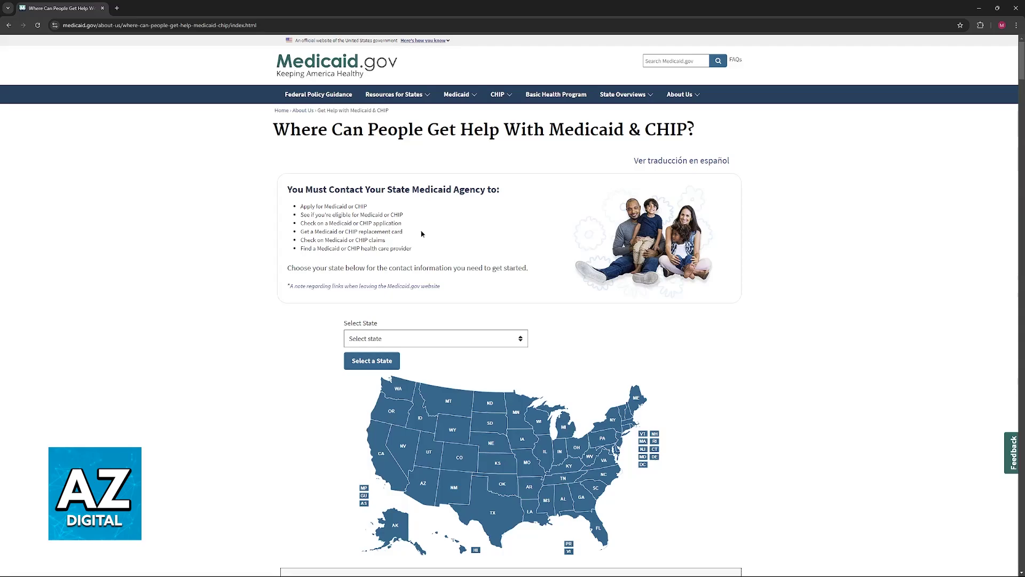
pyautogui.scroll(-5, 422, 233)
pyautogui.scroll(-10, 433, 305)
pyautogui.scroll(-10, 434, 292)
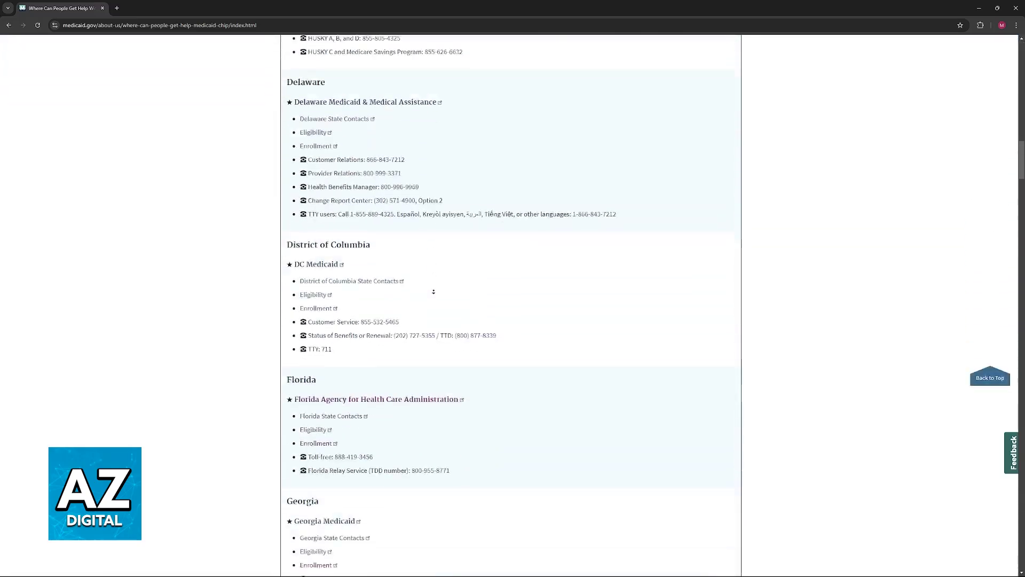
pyautogui.scroll(-4, 434, 291)
pyautogui.scroll(-3, 433, 289)
pyautogui.scroll(-5, 433, 280)
pyautogui.scroll(-2, 434, 271)
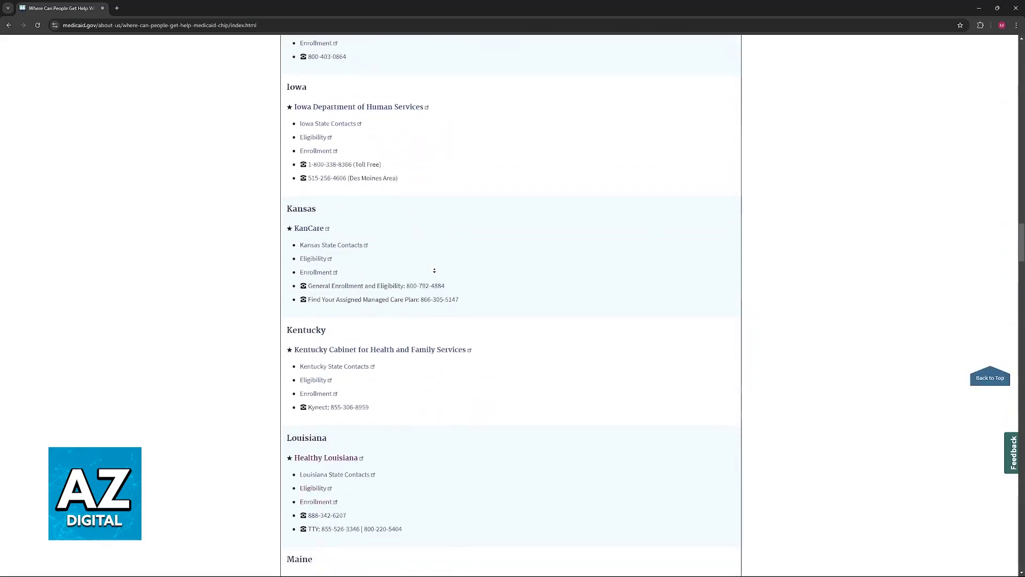
pyautogui.scroll(-3, 434, 271)
pyautogui.scroll(-4, 435, 295)
pyautogui.scroll(-7, 430, 275)
pyautogui.scroll(-7, 438, 336)
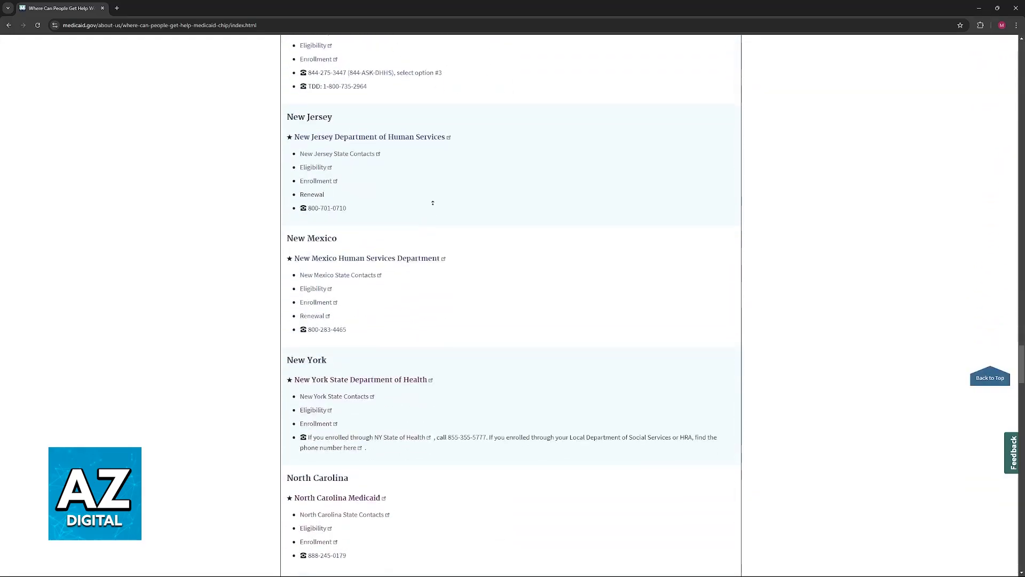
pyautogui.scroll(2, 432, 202)
pyautogui.scroll(3, 434, 192)
pyautogui.scroll(2, 433, 197)
pyautogui.scroll(1, 433, 213)
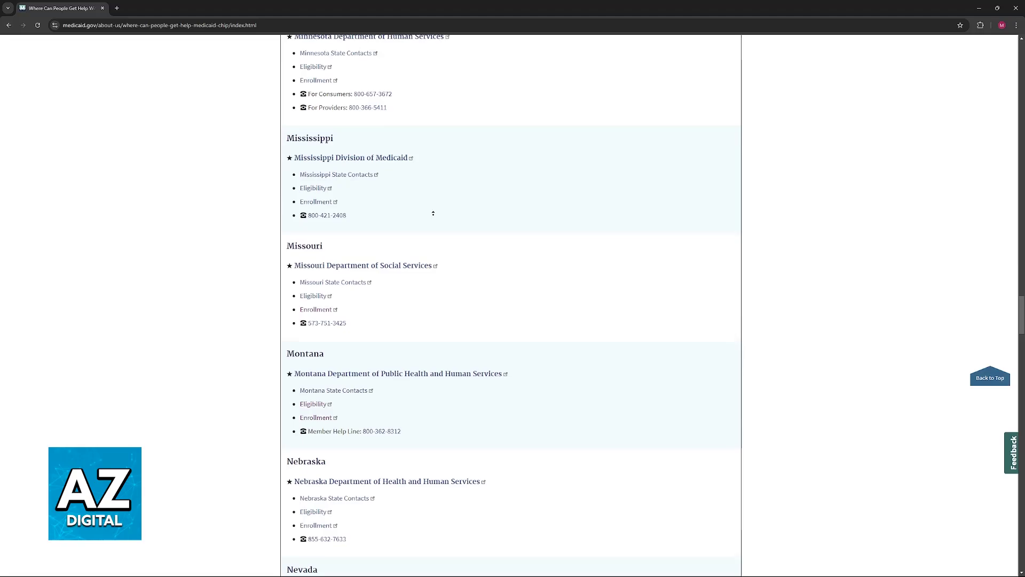
pyautogui.scroll(1, 430, 213)
pyautogui.scroll(1, 431, 206)
pyautogui.scroll(2, 431, 201)
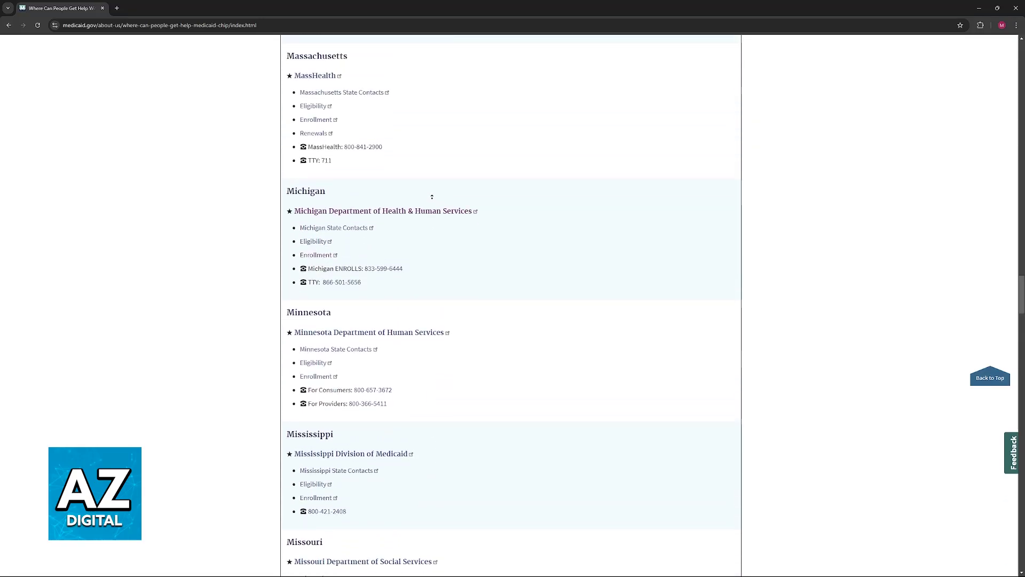
pyautogui.scroll(1, 432, 196)
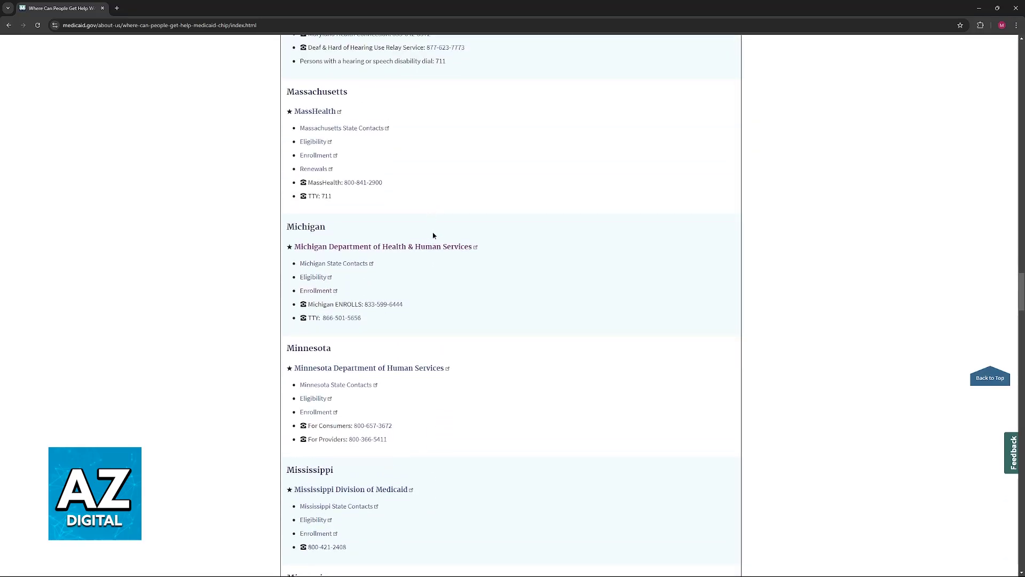
# Open the Michigan Department of Health & Human Services site in a new tab and view it
pyautogui.keyDown('ctrl'); pyautogui.click(307, 250); pyautogui.keyUp('ctrl')
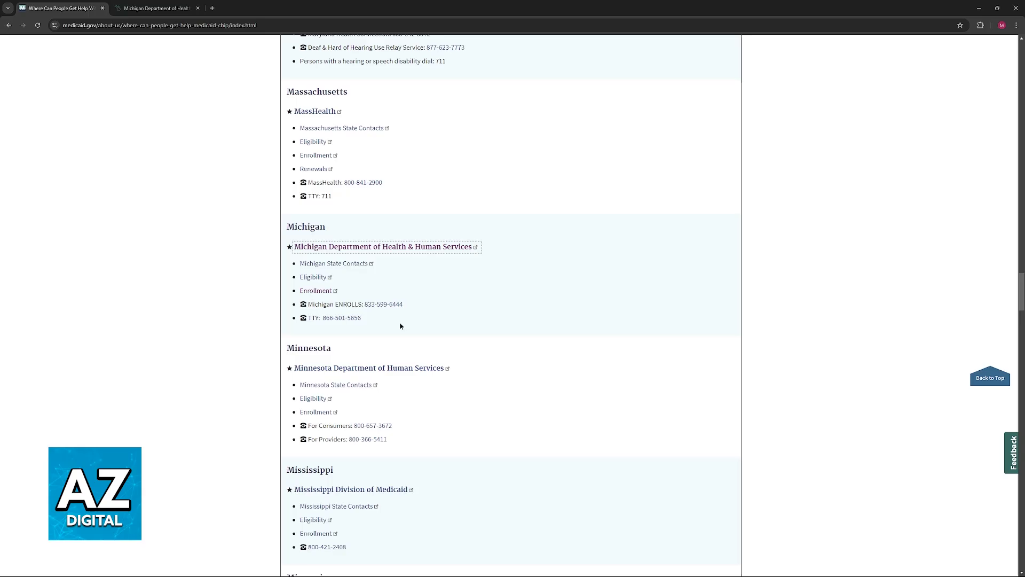
pyautogui.click(156, 8)
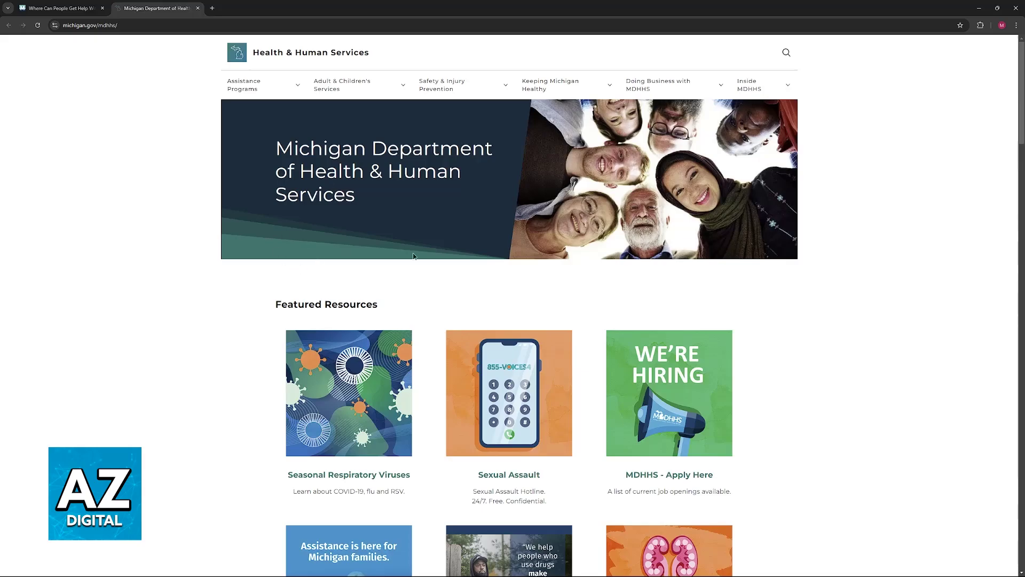
pyautogui.scroll(-3, 413, 255)
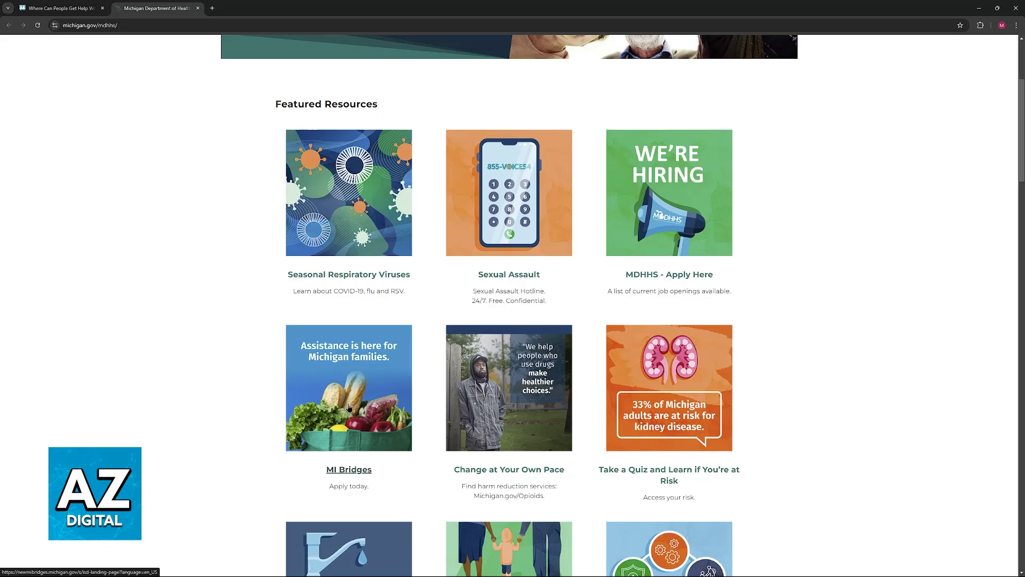
# Follow Assistance Programs > Medicaid > Individuals to the healthcare assistance apply link on MI Bridges
pyautogui.middleClick(888, 428)
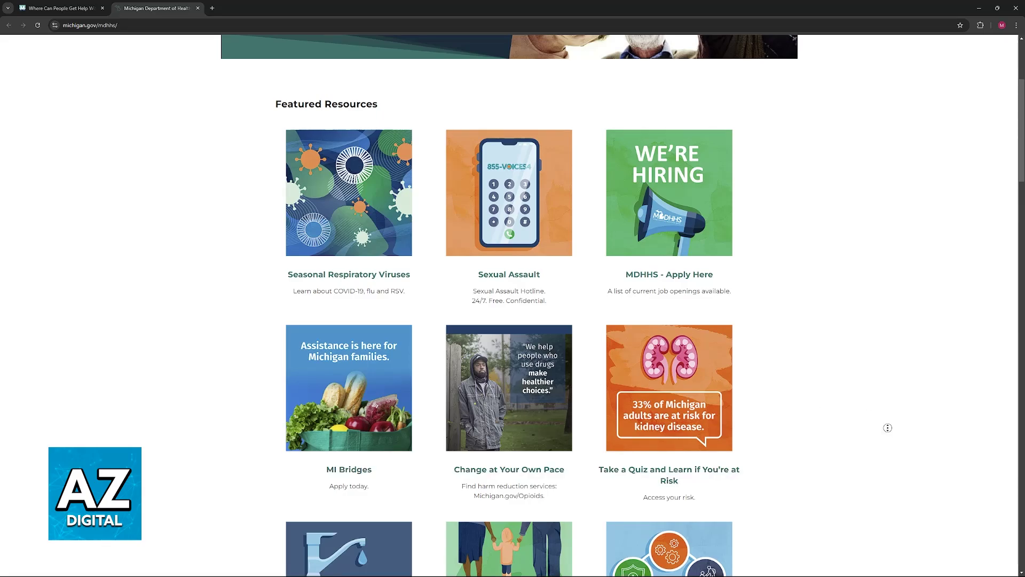
pyautogui.scroll(5, 888, 427)
pyautogui.click(263, 94)
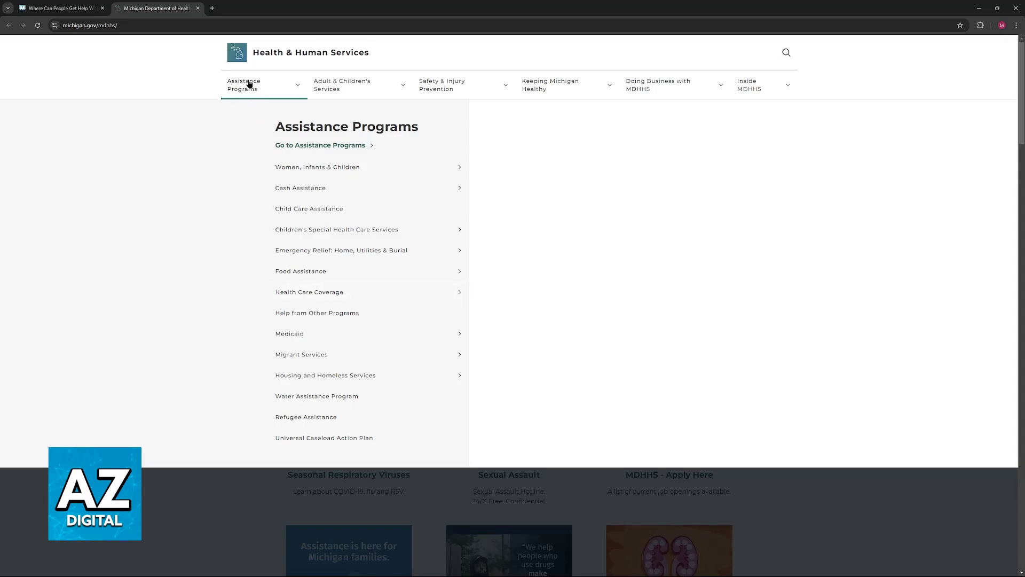
pyautogui.click(297, 335)
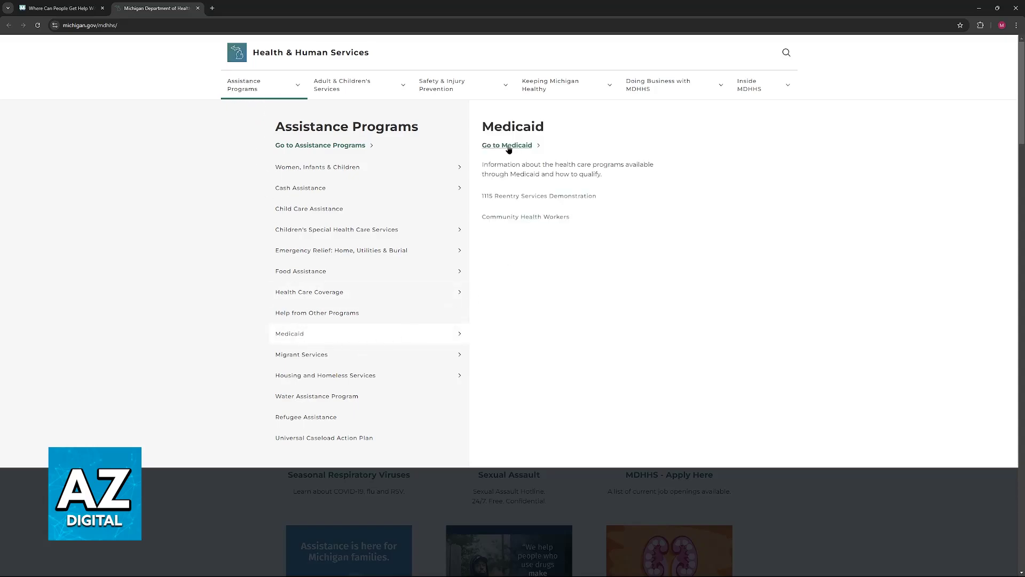
pyautogui.click(507, 146)
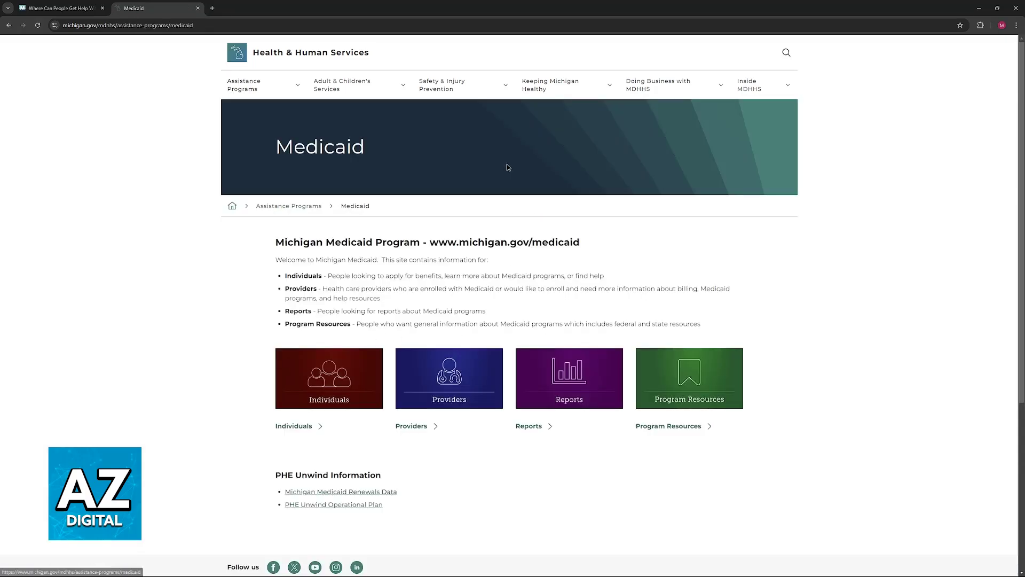
pyautogui.click(296, 425)
pyautogui.click(345, 393)
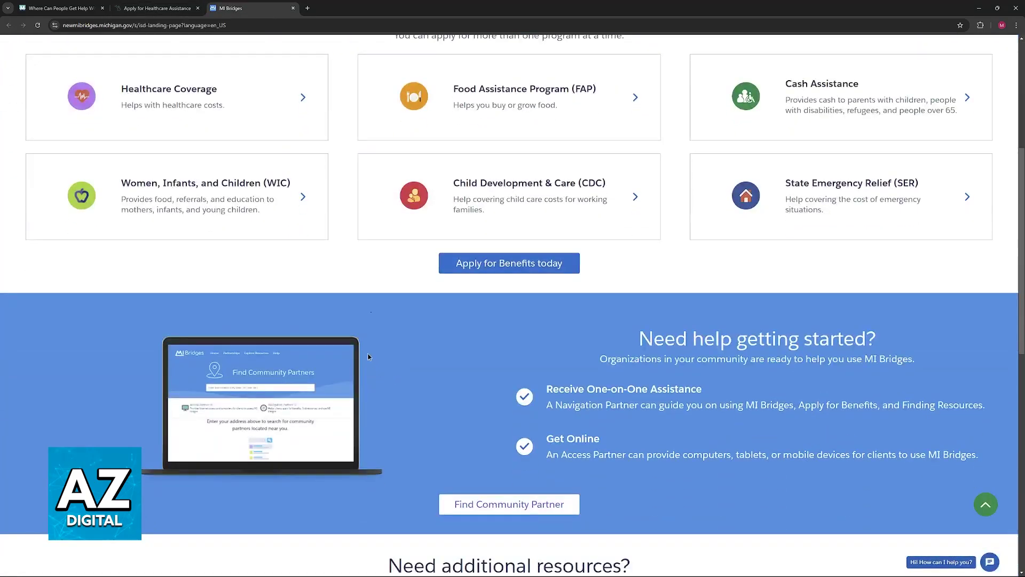
pyautogui.scroll(2, 364, 369)
pyautogui.scroll(2, 360, 389)
pyautogui.click(201, 384)
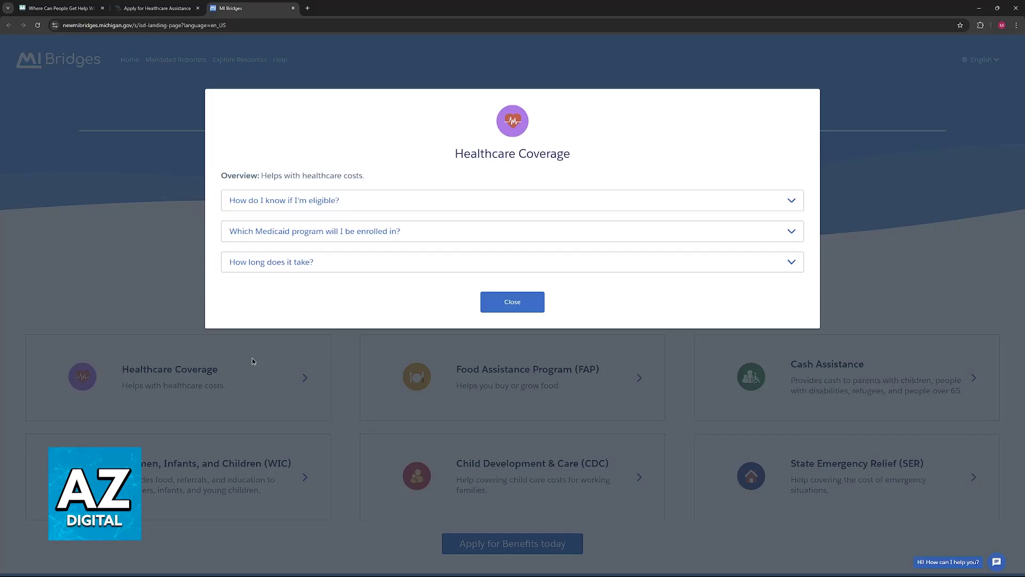
pyautogui.click(788, 201)
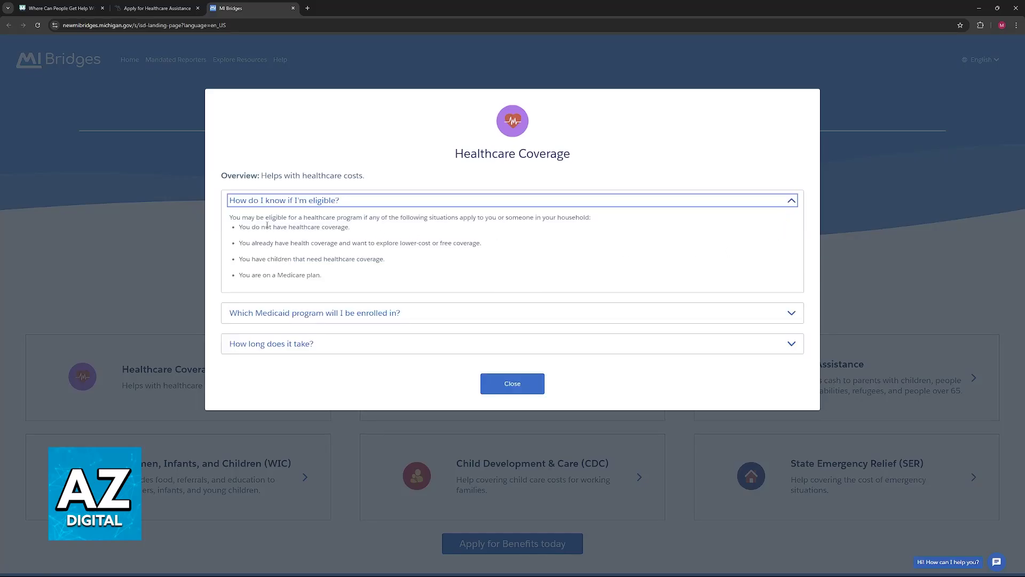
pyautogui.click(265, 313)
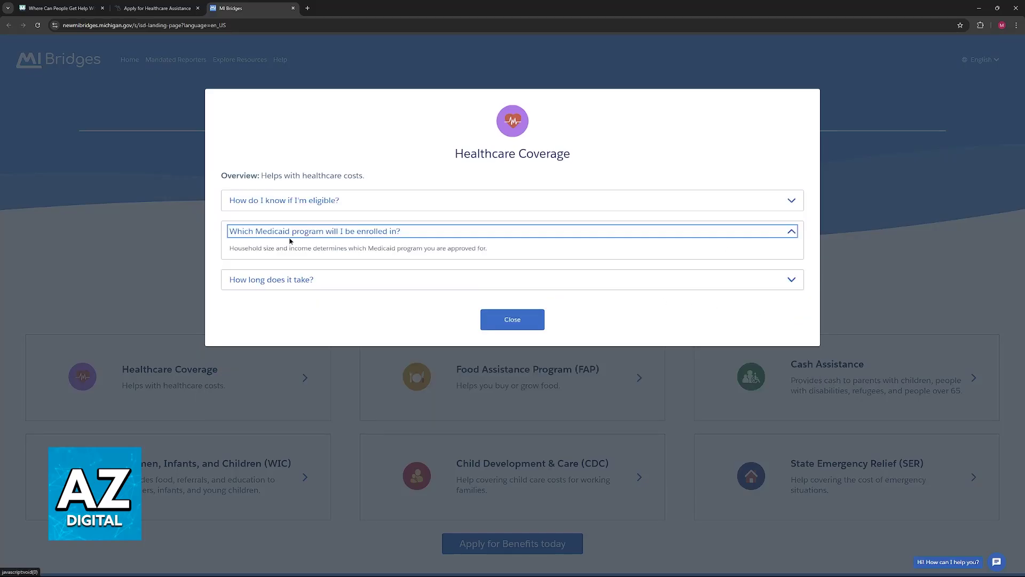
pyautogui.click(680, 276)
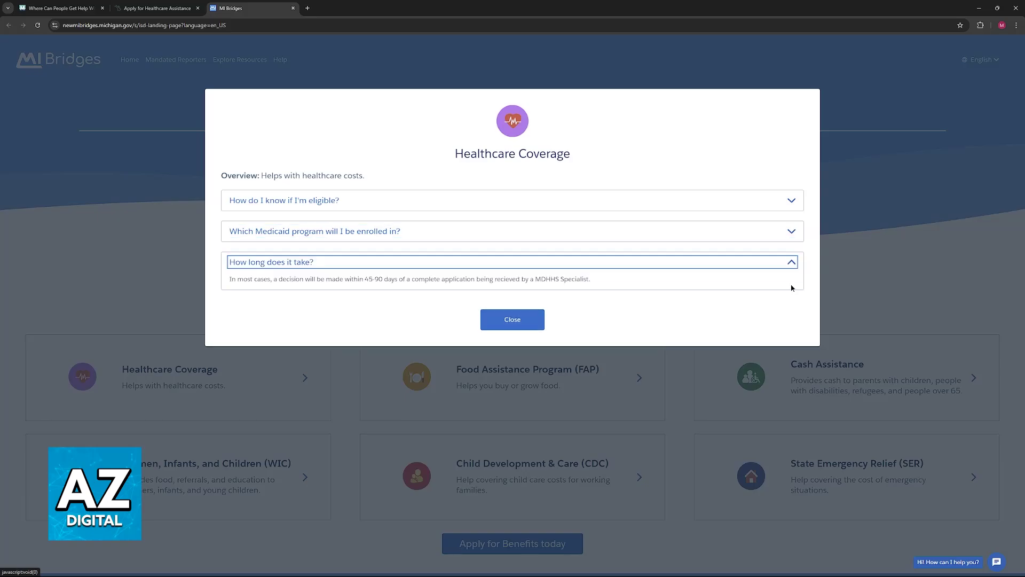
pyautogui.click(531, 328)
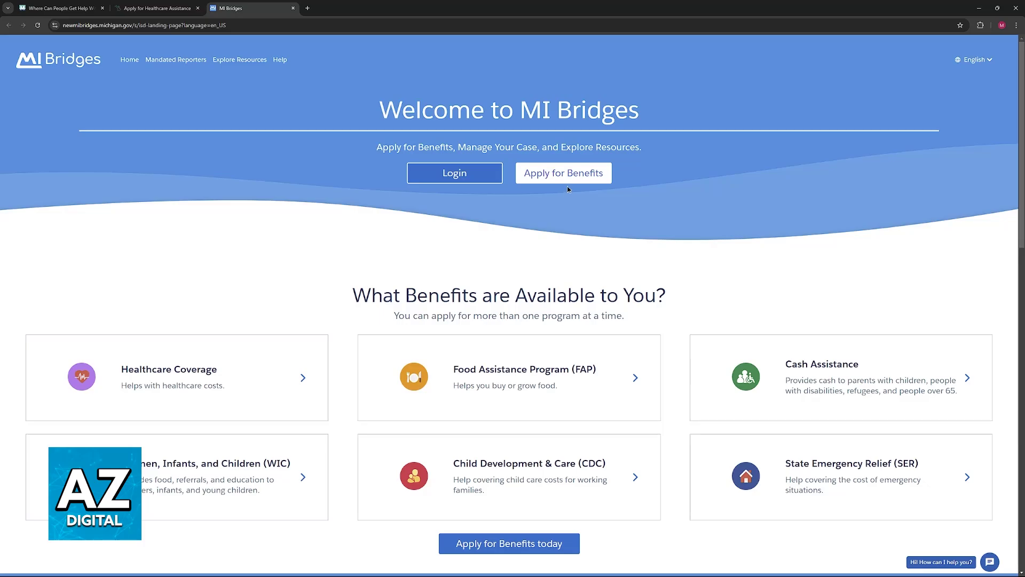
# Choose 'Apply for Benefits', read the guest application notes, and continue as a guest
pyautogui.click(548, 180)
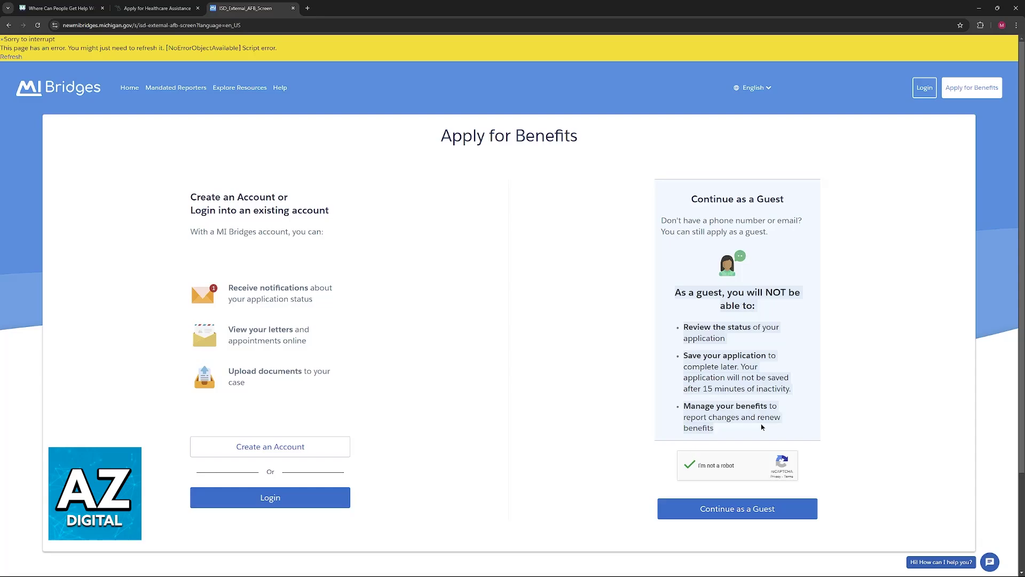
pyautogui.tripleClick(687, 338)
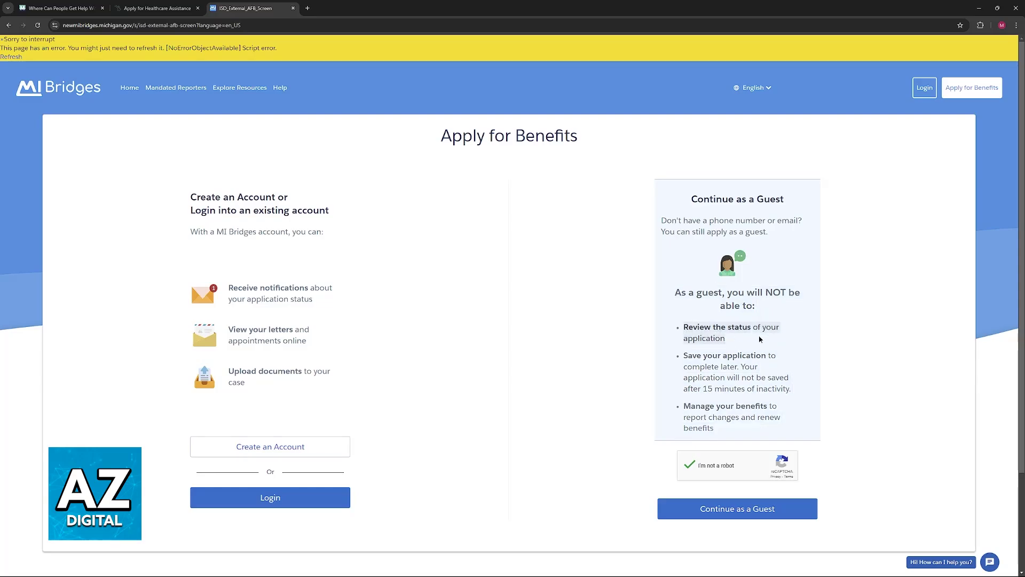
pyautogui.click(744, 354)
pyautogui.moveTo(675, 362); pyautogui.dragTo(766, 355)
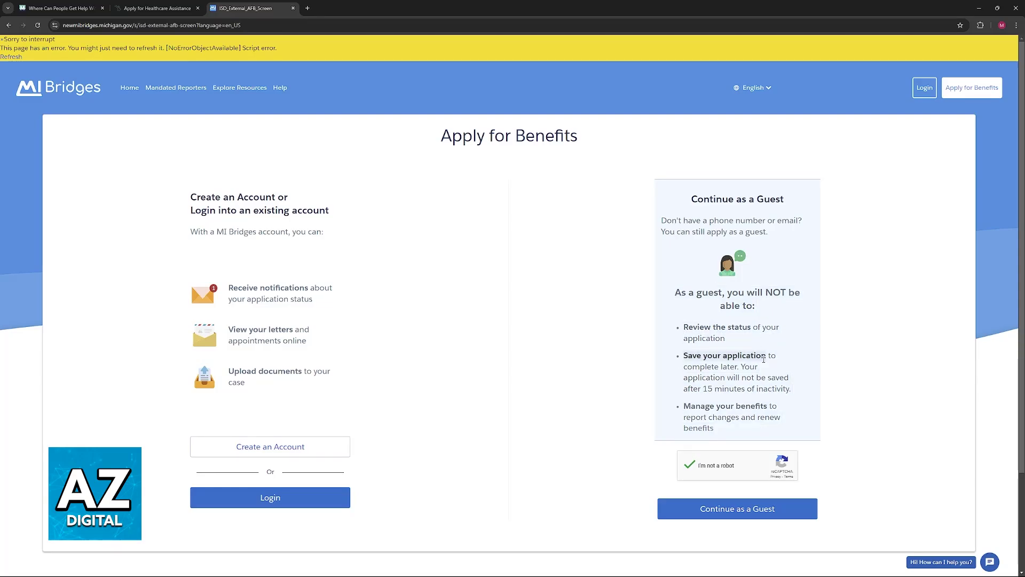
pyautogui.click(764, 359)
pyautogui.moveTo(684, 405); pyautogui.dragTo(767, 405)
pyautogui.click(768, 407)
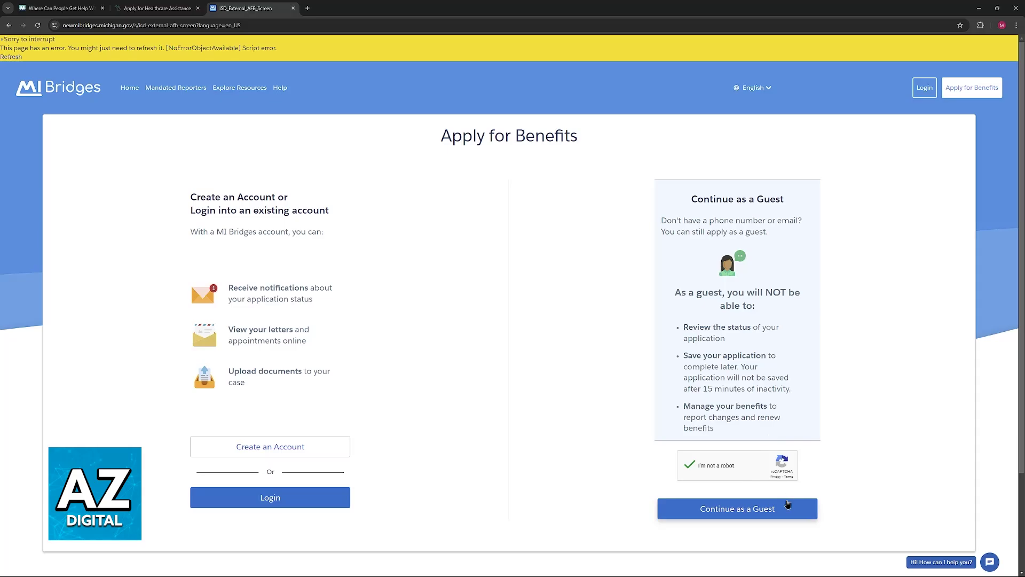
pyautogui.click(787, 506)
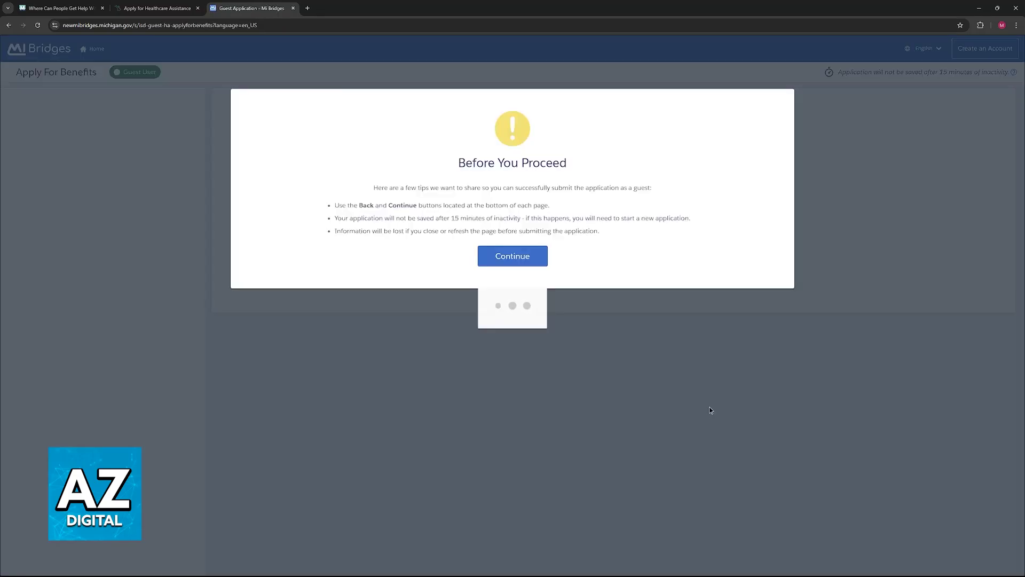
# Dismiss the guest tips and start a Healthcare Coverage application
pyautogui.click(521, 255)
pyautogui.click(272, 148)
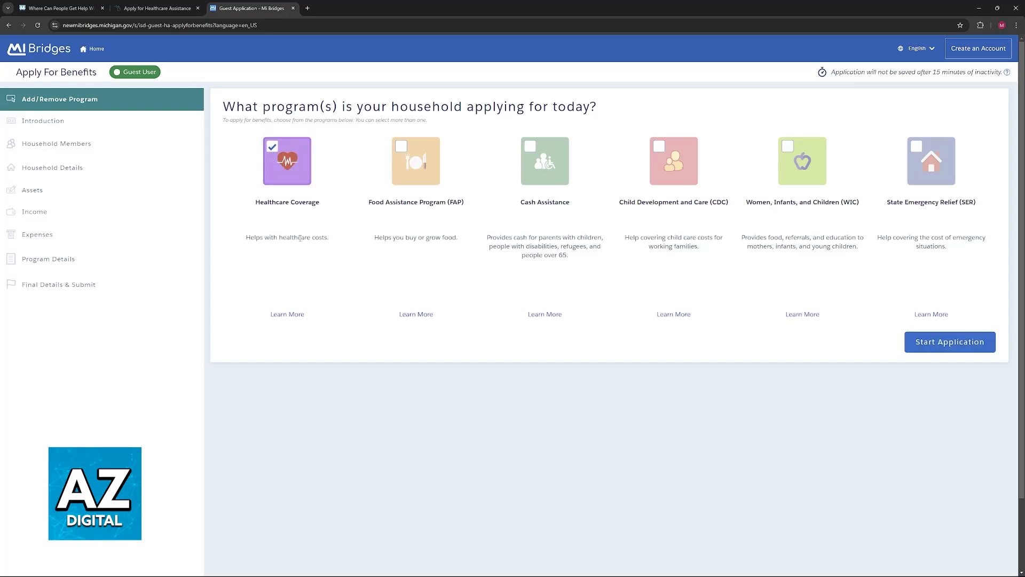
pyautogui.click(934, 347)
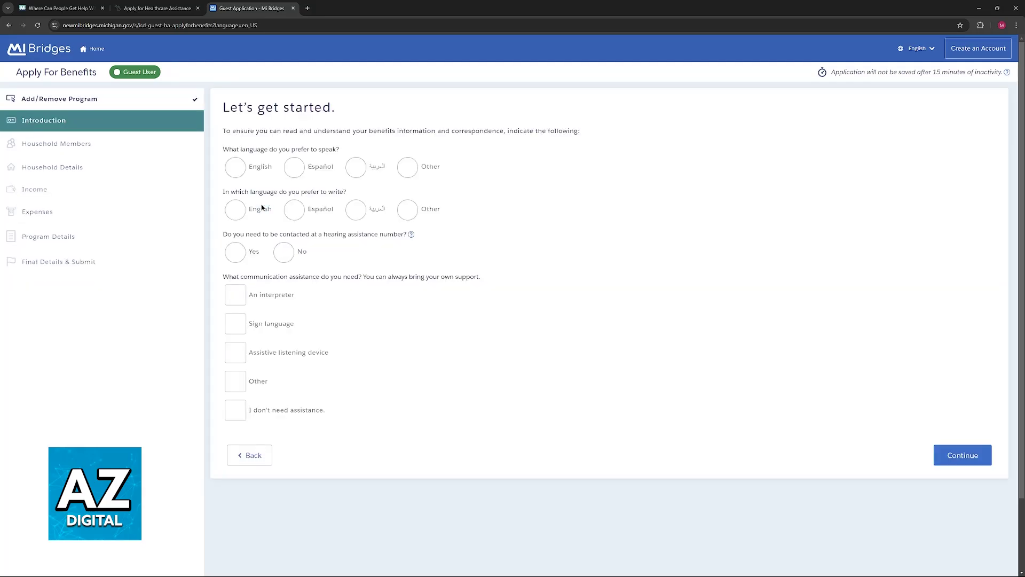
# Answer English for spoken and written language, with no hearing or communication assistance
pyautogui.click(234, 167)
pyautogui.click(234, 208)
pyautogui.click(287, 256)
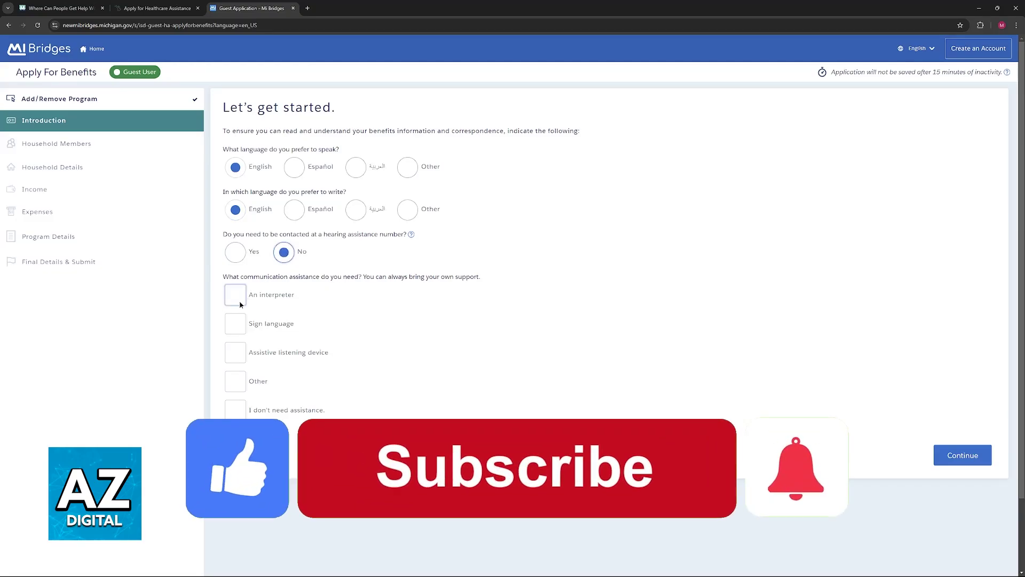
pyautogui.click(235, 408)
pyautogui.click(963, 455)
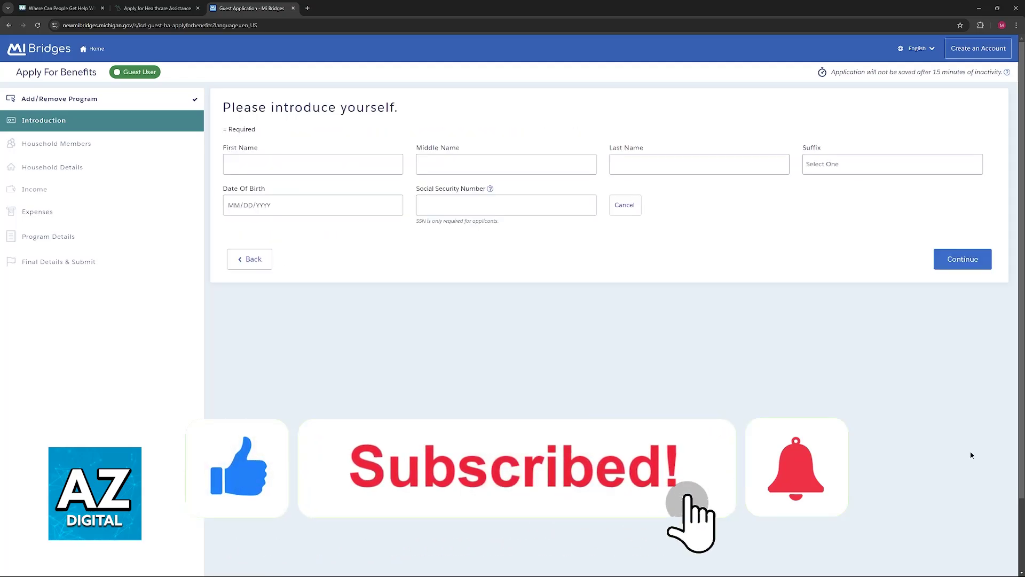